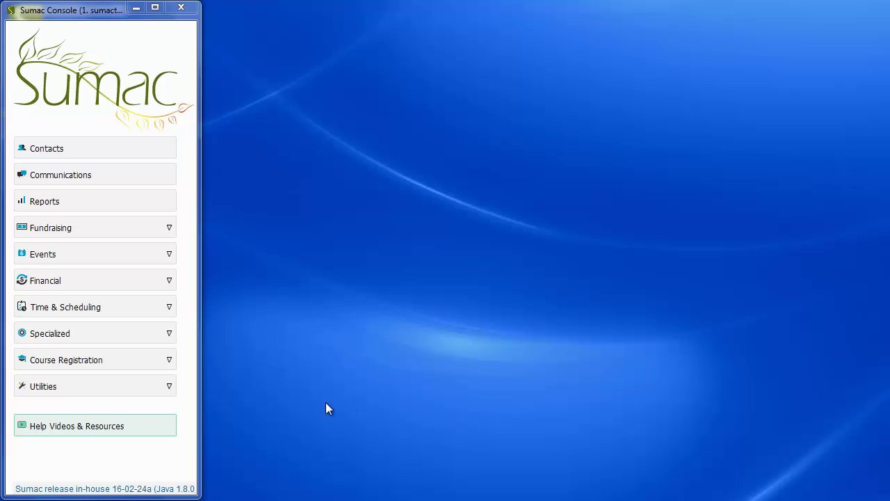
# Open Preferences under Utilities > Customize Database and list the payment processors on the Payments tab.
pyautogui.click(171, 386)
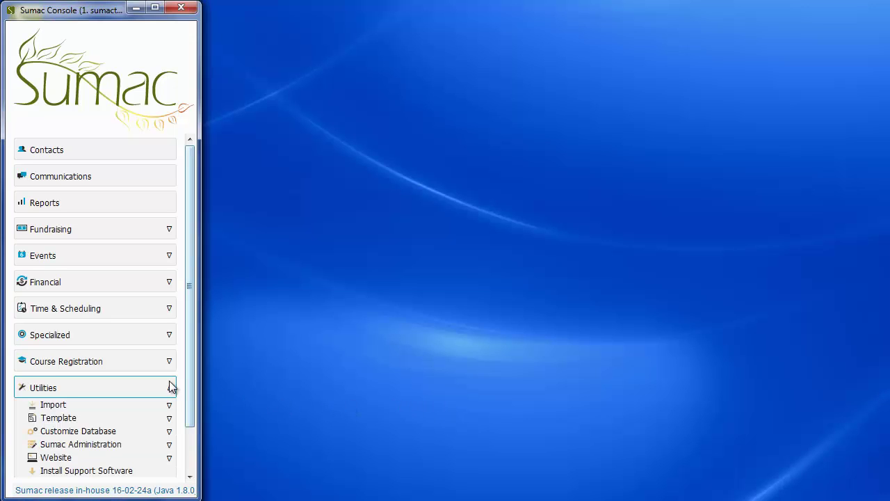
pyautogui.click(169, 427)
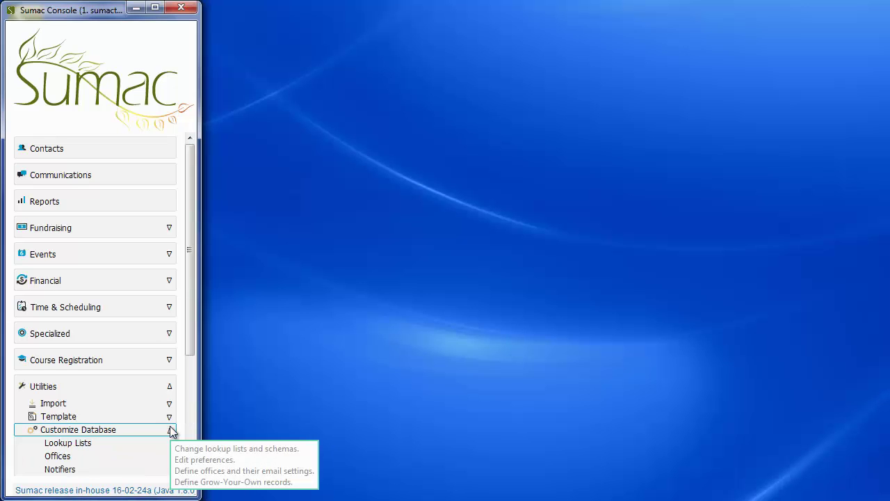
pyautogui.scroll(-3, 189, 399)
pyautogui.click(155, 417)
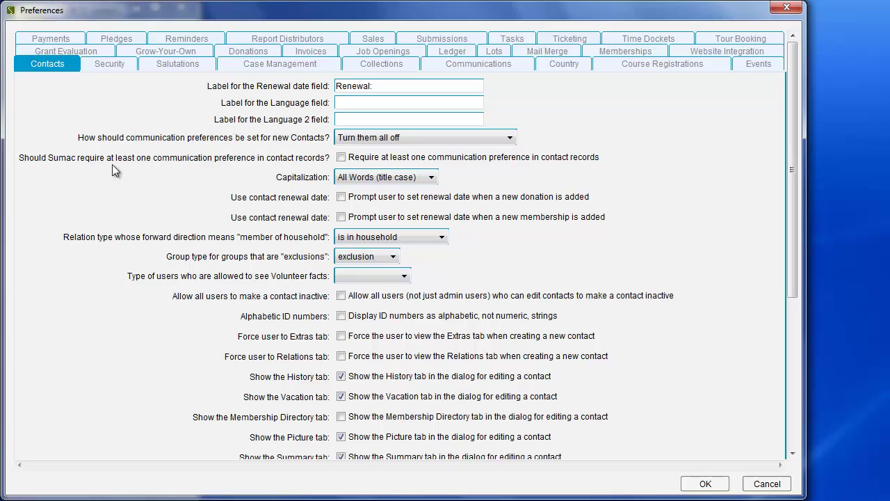
pyautogui.click(68, 40)
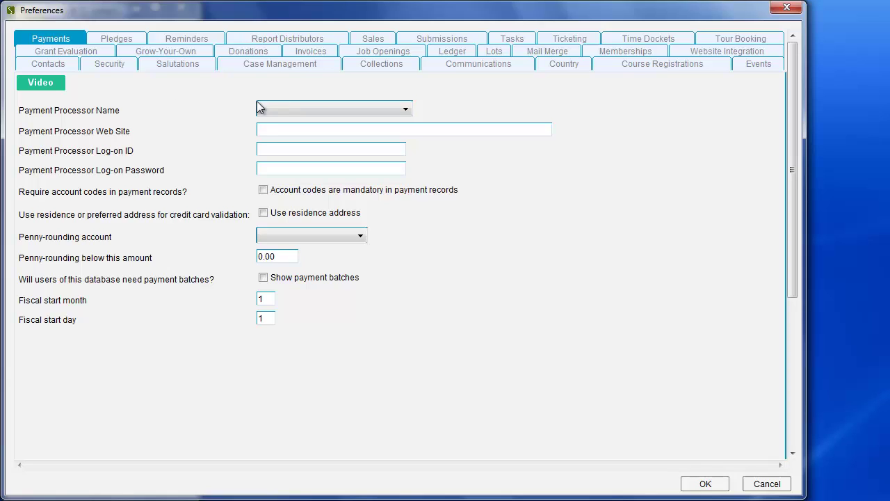
pyautogui.click(405, 111)
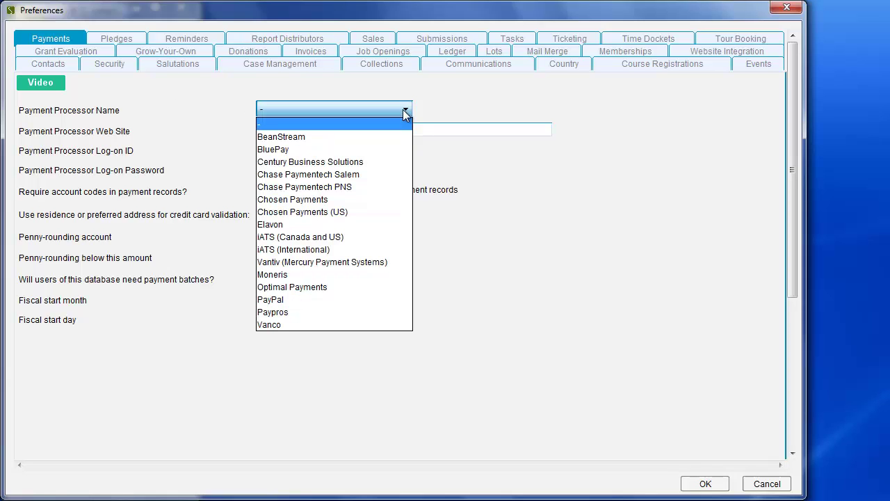
# Choose iATS (Canada and US) as the Payment Processor Name.
pyautogui.click(384, 237)
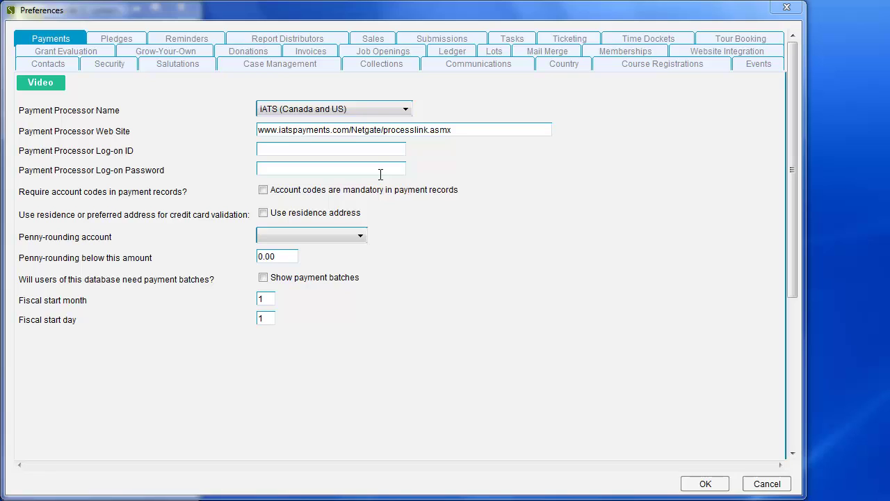
# Paste in the iATS log-on ID and require account codes in payment records.
pyautogui.click(368, 151)
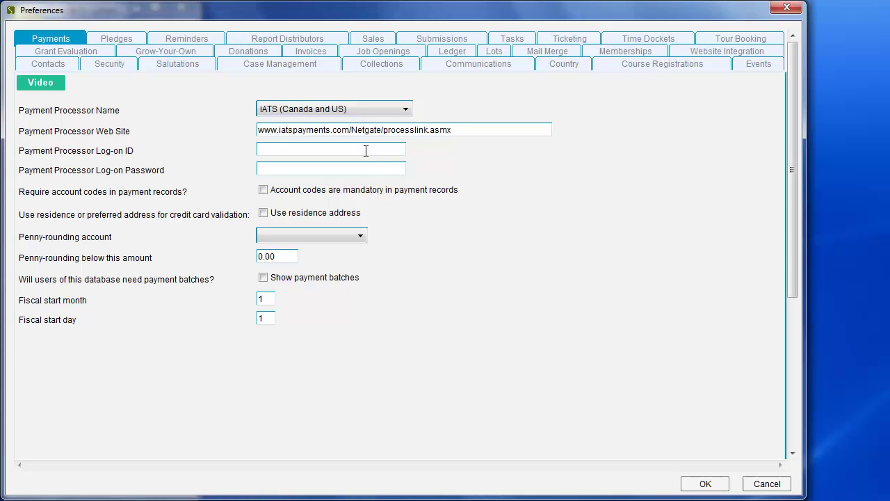
pyautogui.hotkey('ctrl', 'v')
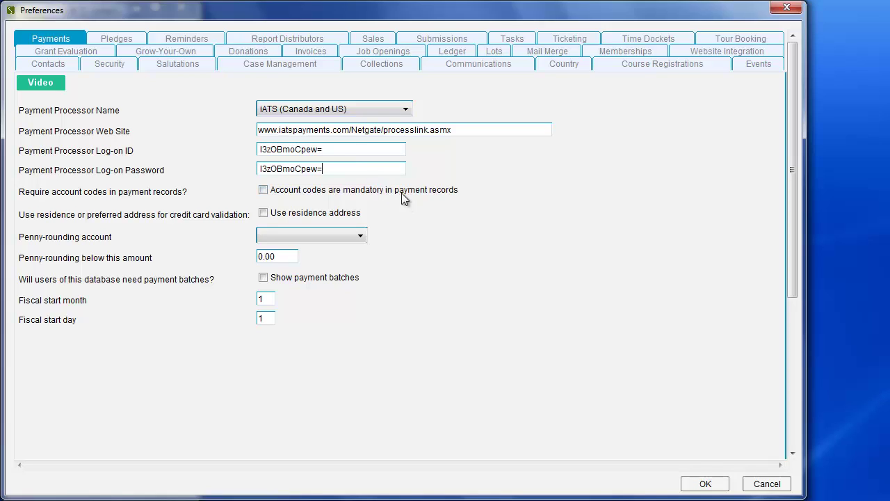
pyautogui.click(263, 190)
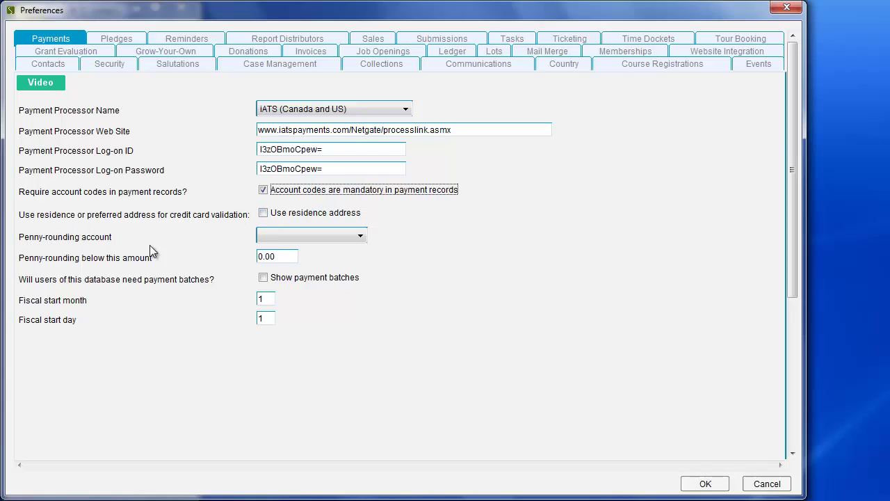
# Round pennies into 4580 Penny Rounding below 0.05, show payment batches, and save.
pyautogui.click(360, 236)
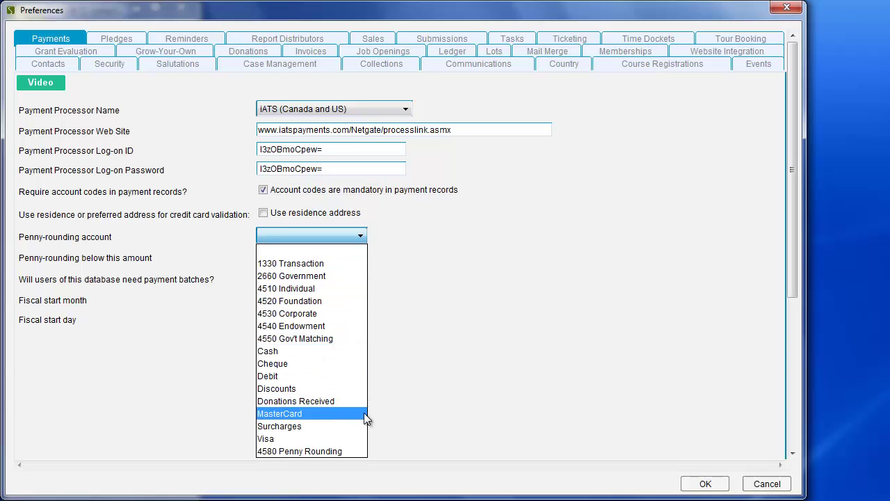
pyautogui.click(363, 452)
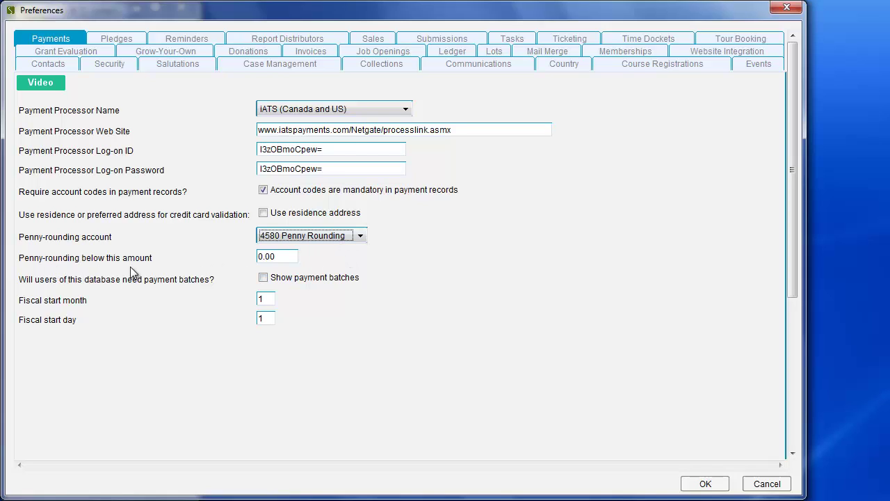
pyautogui.click(285, 260)
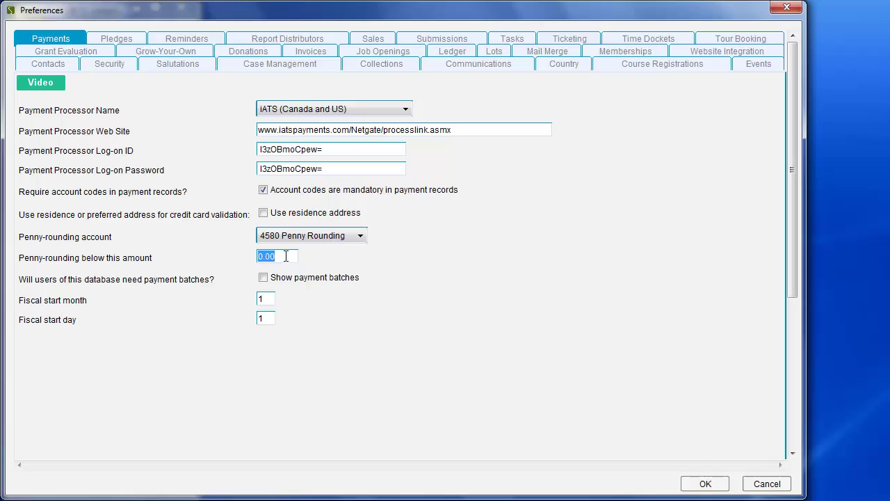
pyautogui.click(285, 256)
pyautogui.press('BackSpace')
pyautogui.write('5')
pyautogui.click(264, 277)
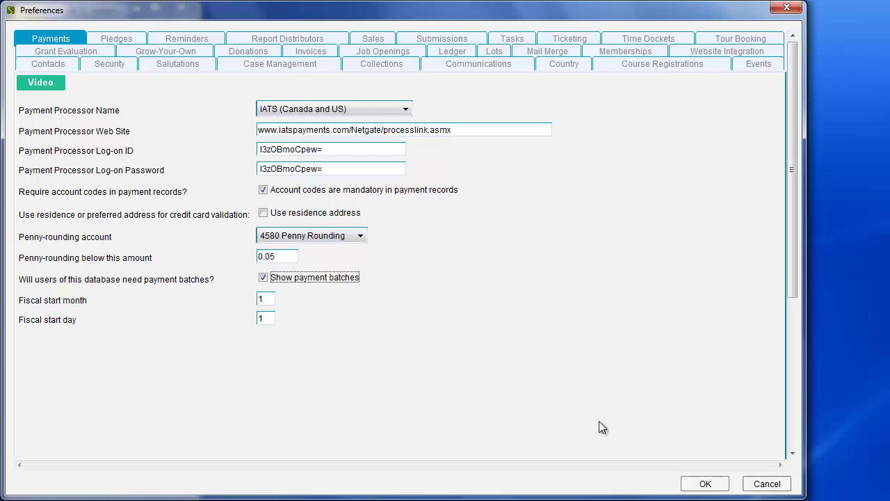
pyautogui.click(705, 483)
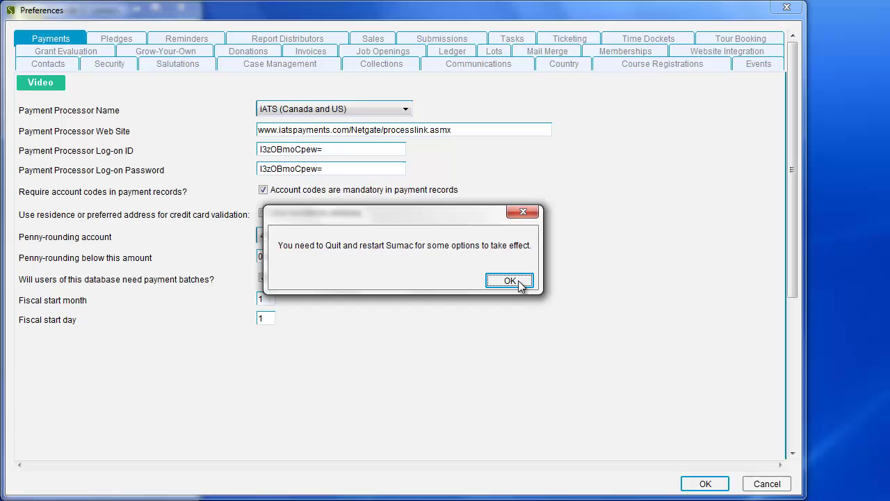
# Dismiss the restart notice and relaunch Sumac from its desktop shortcut.
pyautogui.click(510, 281)
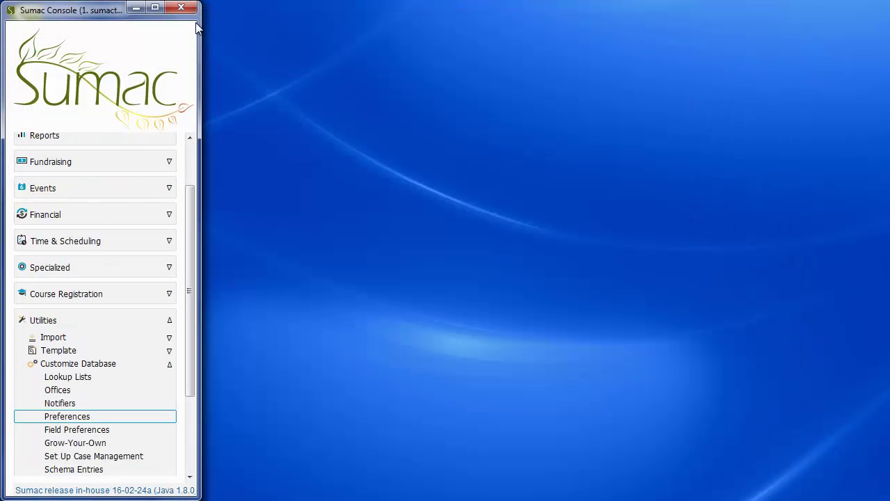
pyautogui.click(189, 12)
pyautogui.doubleClick(35, 25)
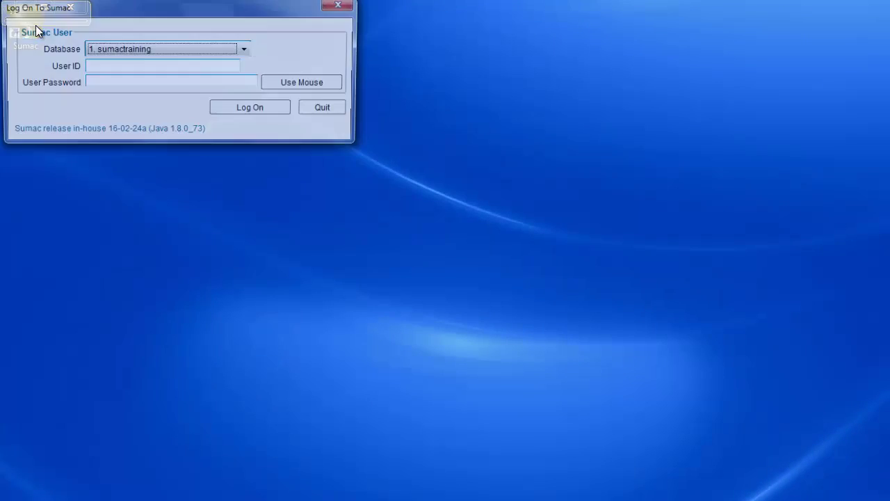
# Log back on to the training database with the user ID and password.
pyautogui.click(119, 66)
pyautogui.write('admin')
pyautogui.press('Tab')
pyautogui.write('password')
pyautogui.click(250, 107)
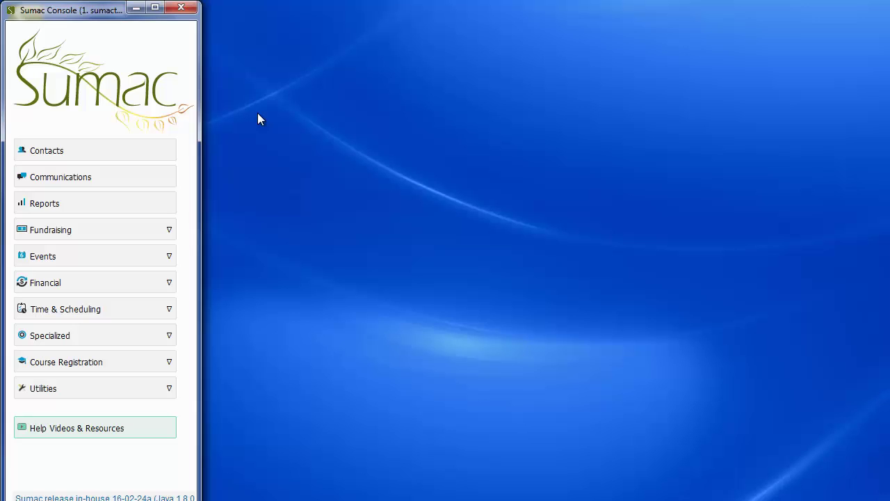
# Start a new payment record from Financial > Payments.
pyautogui.click(174, 282)
pyautogui.click(156, 327)
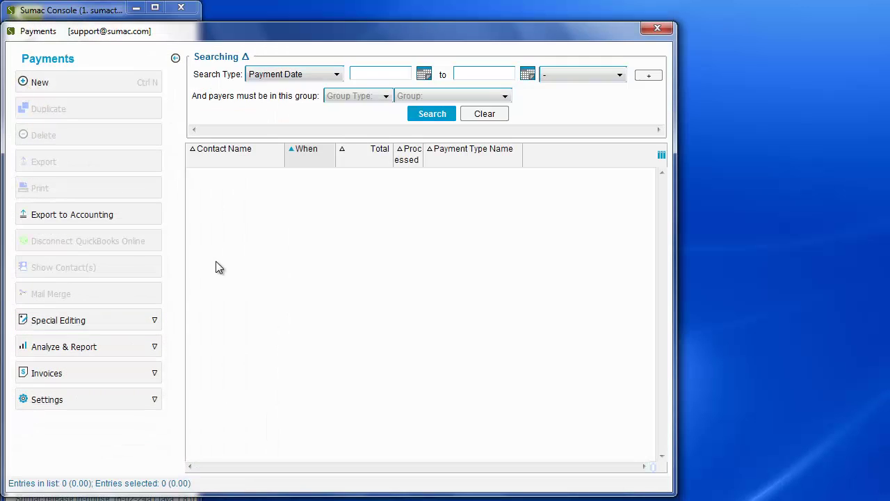
pyautogui.click(147, 86)
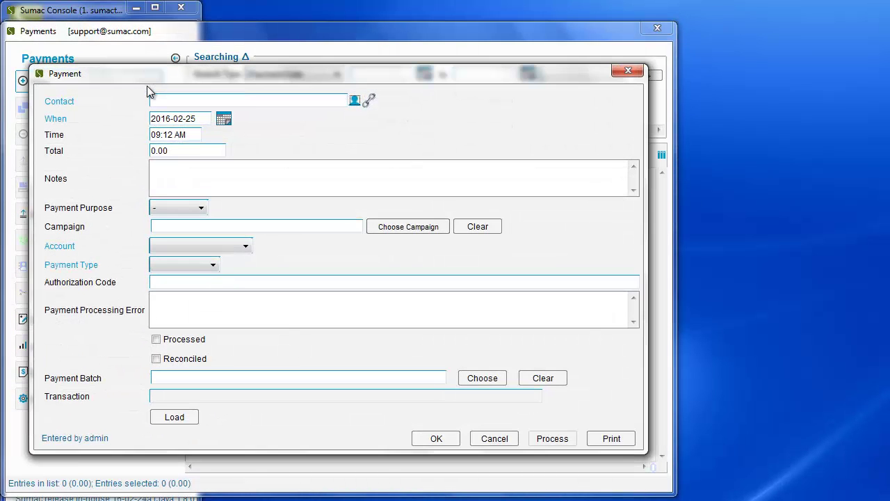
# Set the payer to the test contact found by a surname search in the contact lookup.
pyautogui.click(355, 102)
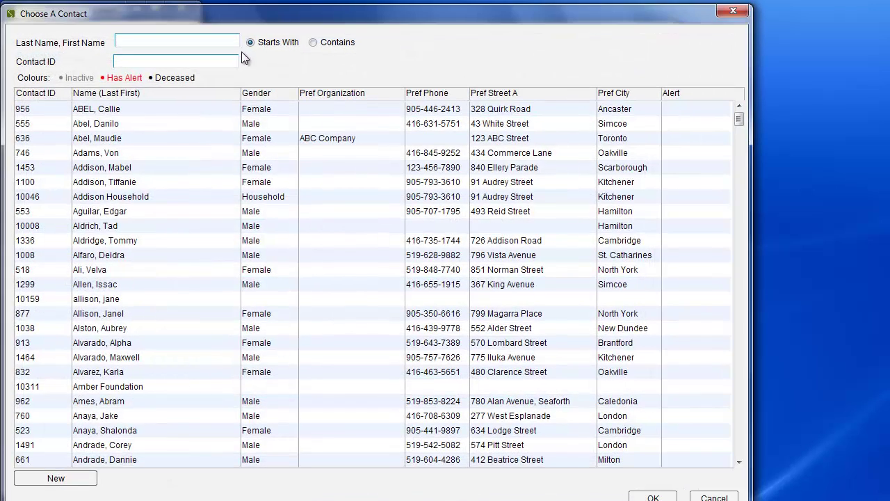
pyautogui.write('smith')
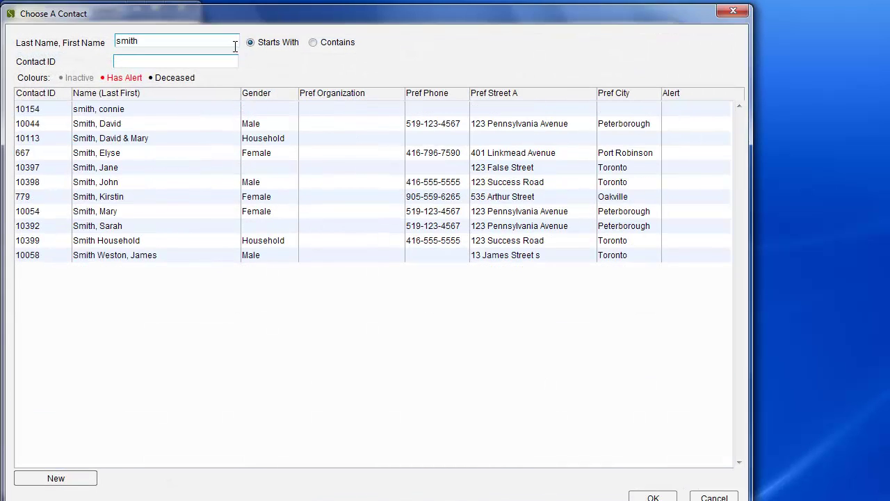
pyautogui.click(156, 170)
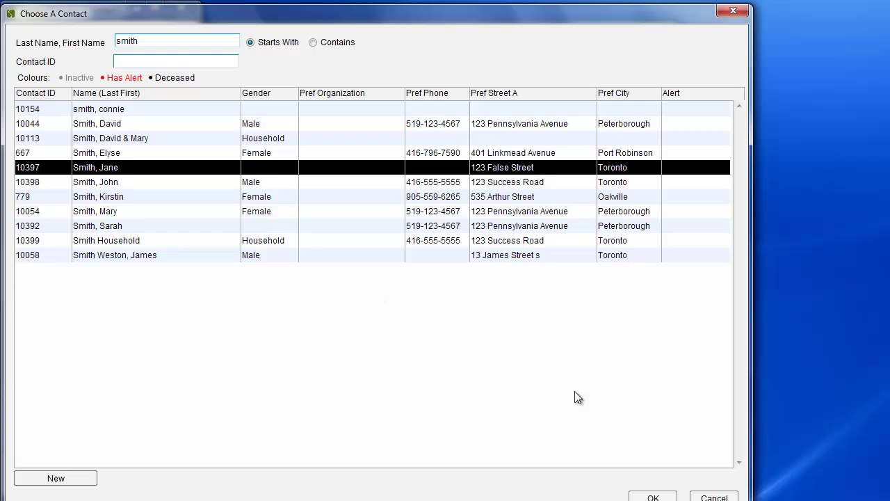
pyautogui.click(652, 497)
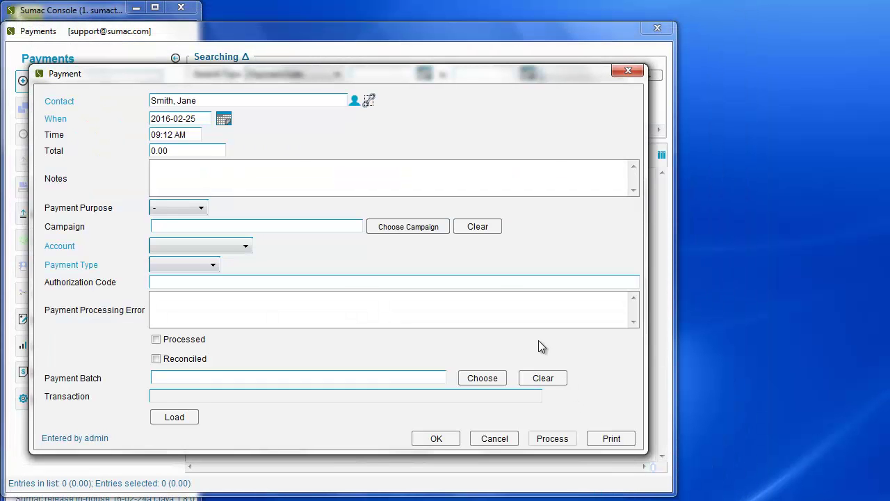
# Set the payment total to 10.00 with Visa as the payment type.
pyautogui.click(215, 149)
pyautogui.write('10.00')
pyautogui.click(213, 265)
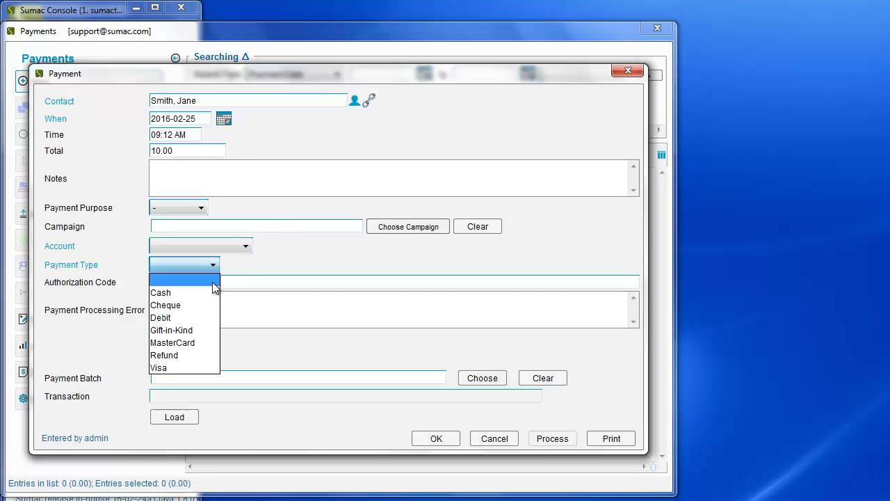
pyautogui.click(209, 367)
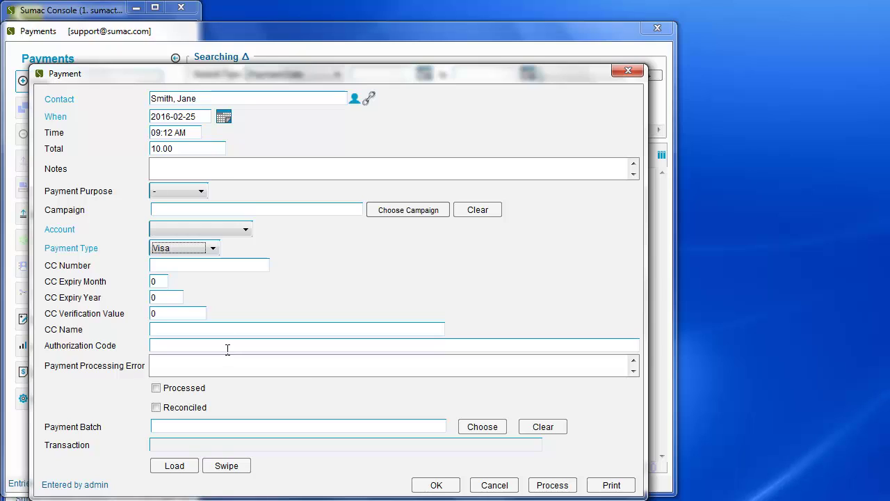
# Enter the test card number, expiry 02/2017, verification value and cardholder's name.
pyautogui.click(235, 262)
pyautogui.write('4111111111111111')
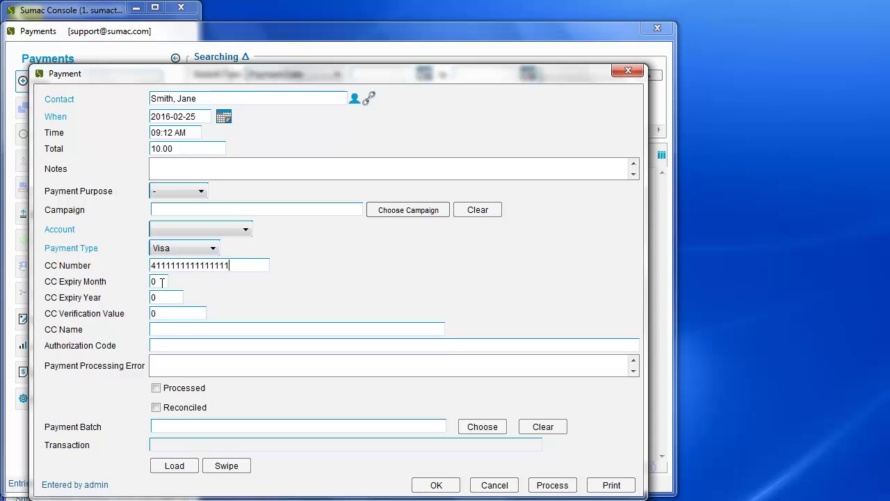
pyautogui.doubleClick(162, 282)
pyautogui.write('02')
pyautogui.doubleClick(164, 297)
pyautogui.write('2017')
pyautogui.click(187, 316)
pyautogui.write('123')
pyautogui.write('Jane')
pyautogui.write(' Smith')
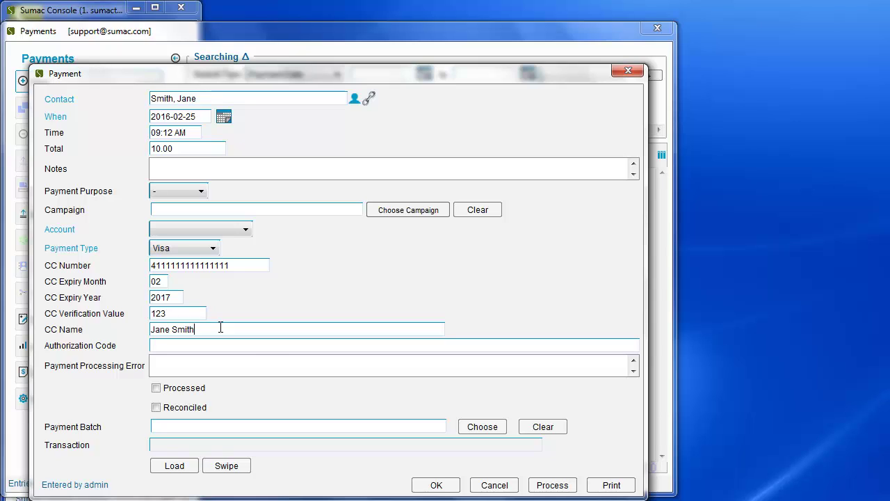
# Process the payment through iATS and review the REJECT: 1 error with no authorization code.
pyautogui.click(556, 484)
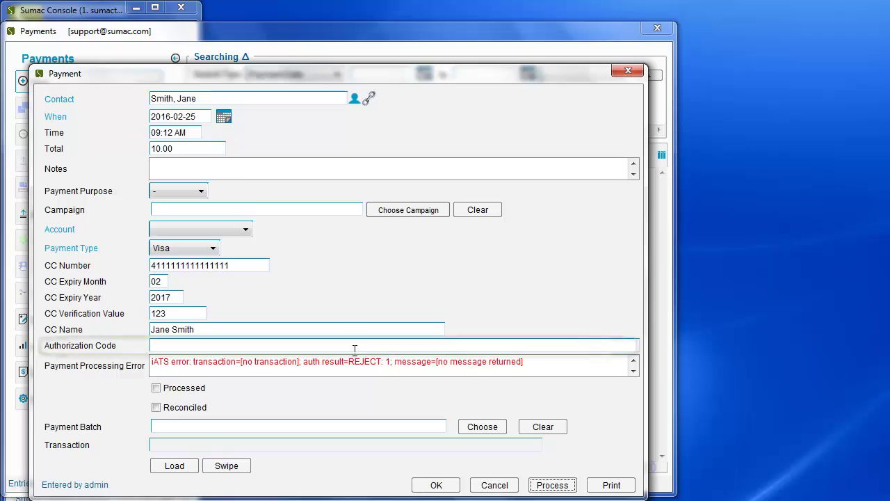
pyautogui.click(330, 346)
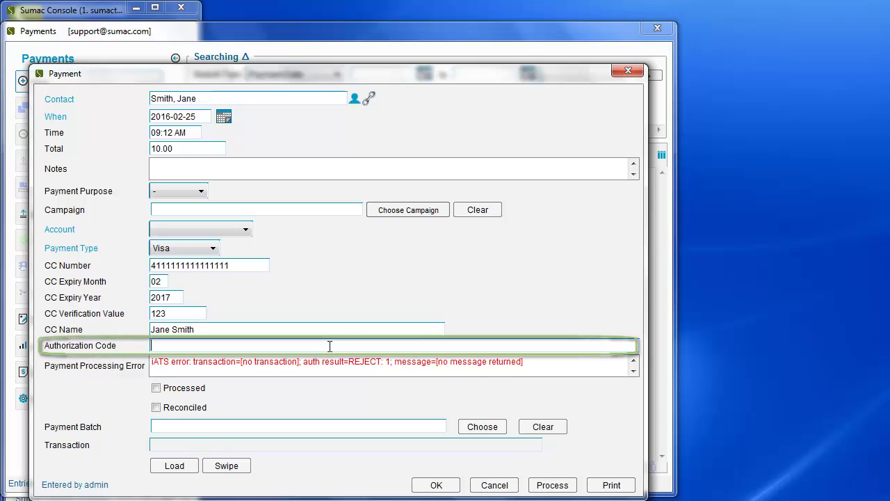